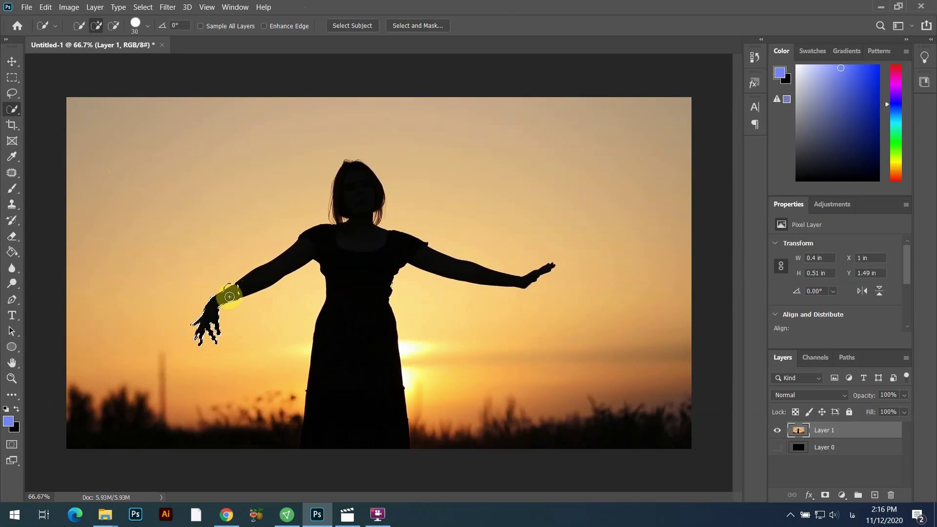
- Remove the excess sky from the selection edge so it fits the spread-fingered hand and its wrist
{"action": "key", "text": "ctrl+plus"}
{"action": "key", "text": "ctrl+plus"}
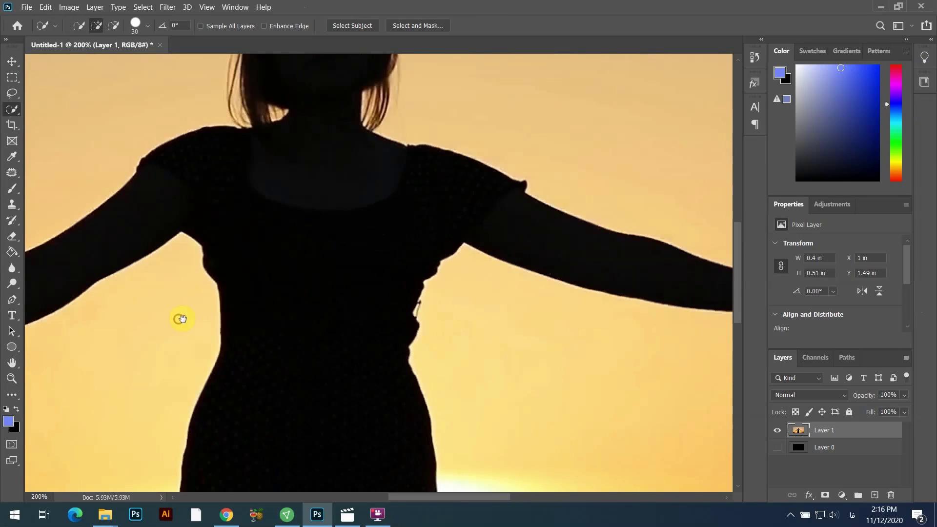
{"action": "left_click_drag", "start_coordinate": [181, 319], "coordinate": [508, 232]}
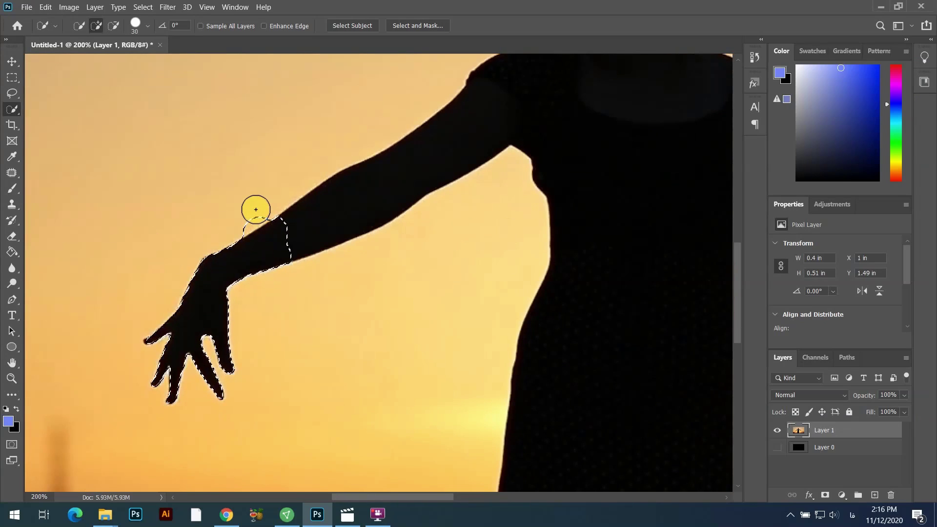
{"action": "key", "text": "alt"}
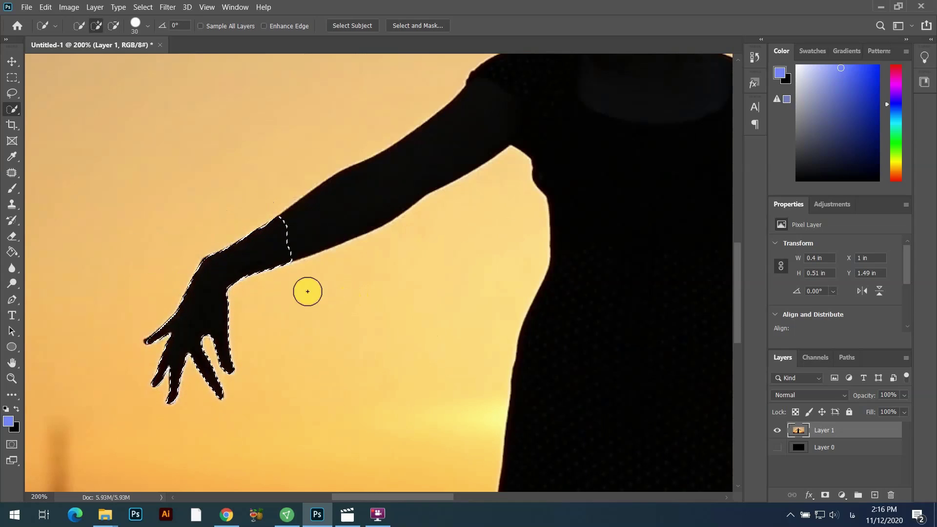
{"action": "key", "text": "ctrl+d"}
{"action": "scroll", "coordinate": [274, 293], "scroll_direction": "down", "scroll_amount": 1}
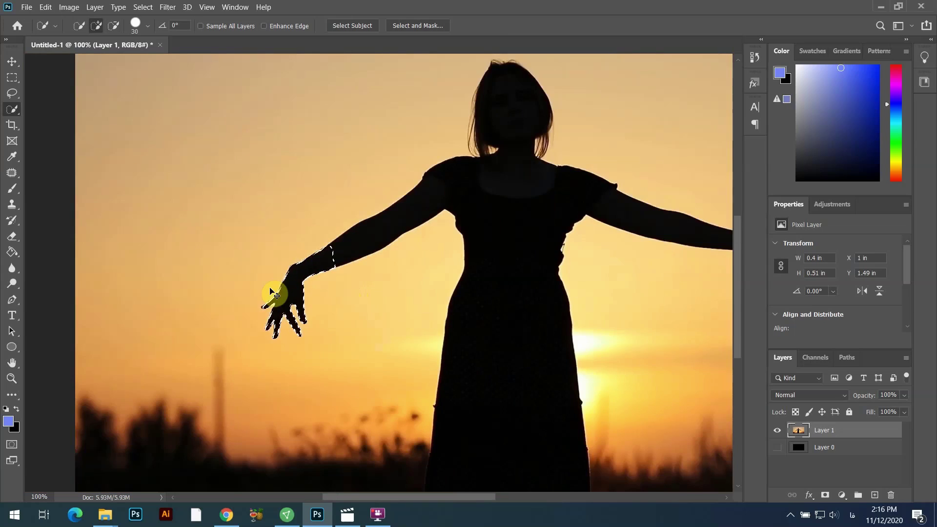
- Copy the selected hand onto a new layer and check the cutout by temporarily hiding Layer 1
{"action": "key", "text": "ctrl+c"}
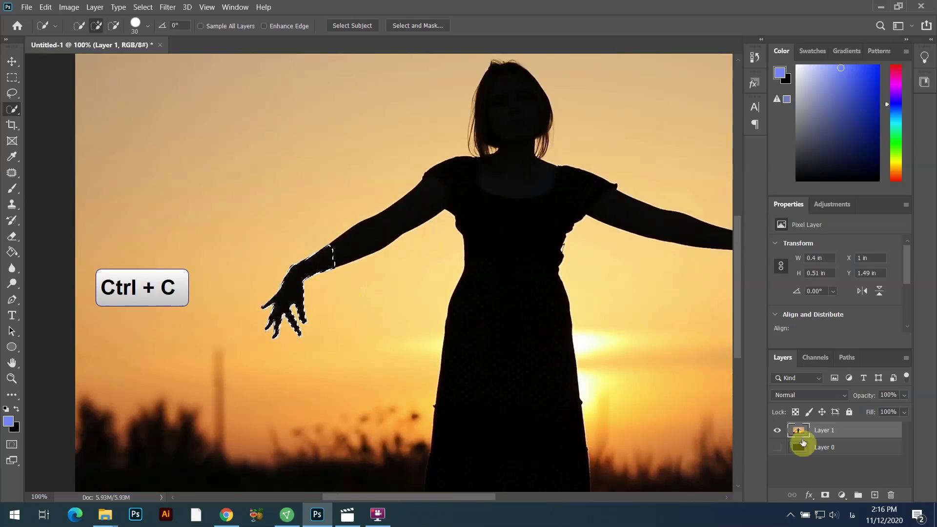
{"action": "key", "text": "ctrl+v"}
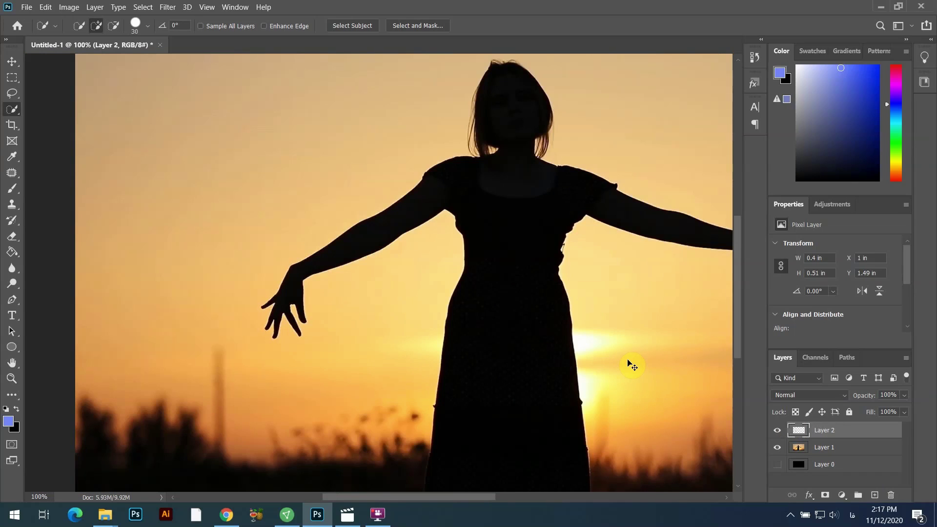
{"action": "scroll", "coordinate": [630, 364], "scroll_direction": "down", "scroll_amount": 1}
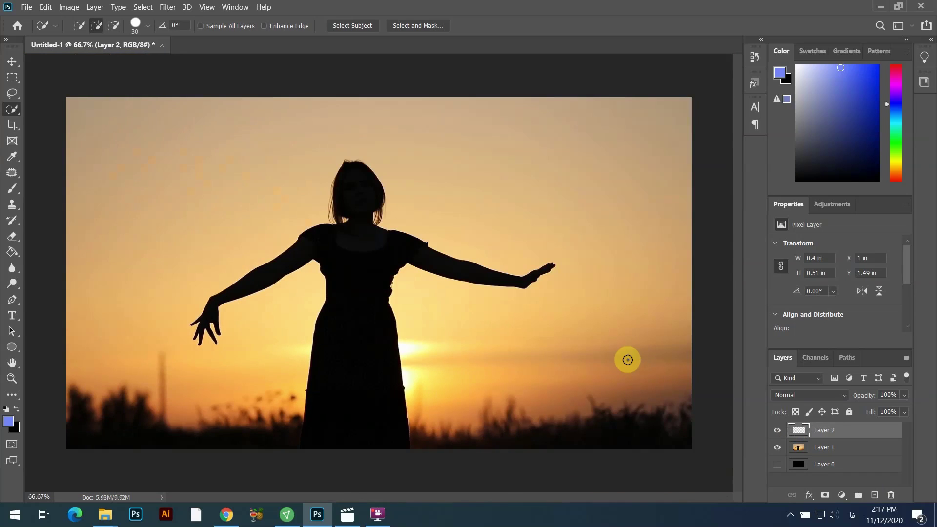
{"action": "left_click", "coordinate": [779, 447]}
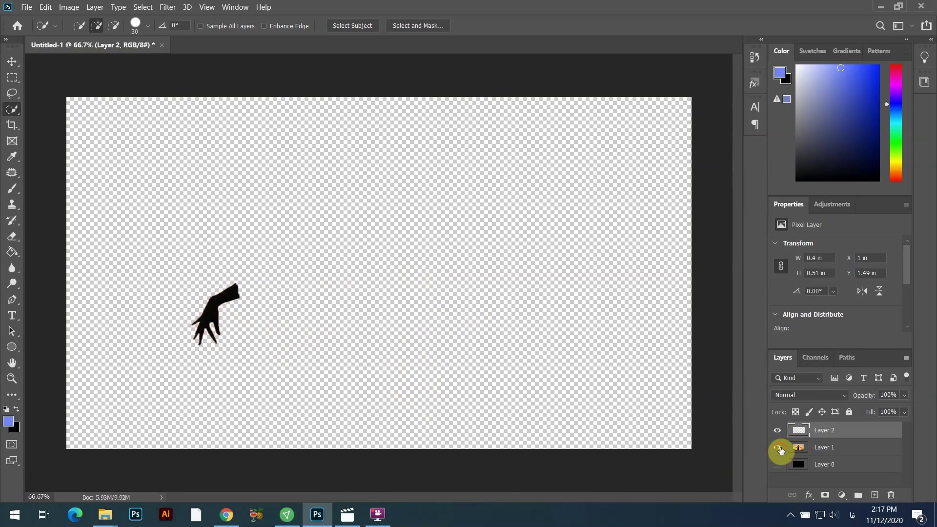
{"action": "left_click", "coordinate": [778, 447]}
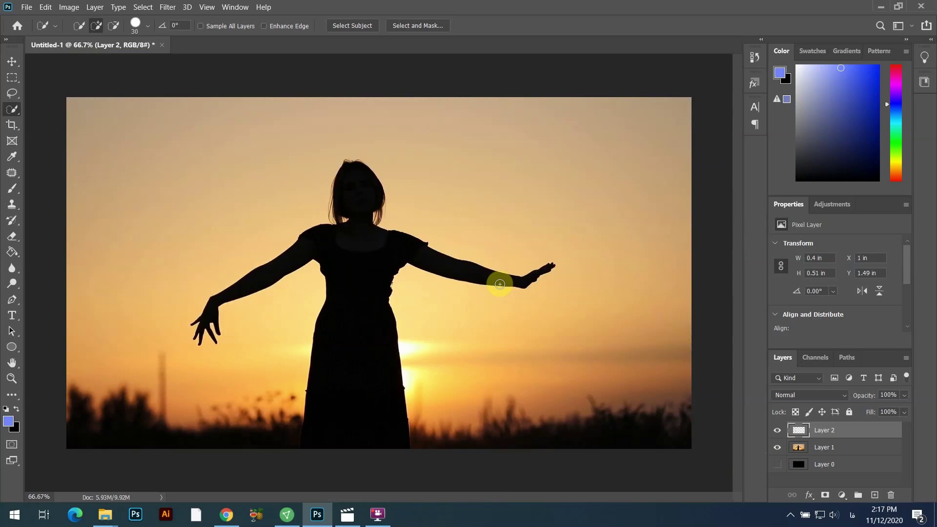
{"action": "mouse_move", "coordinate": [495, 278]}
{"action": "left_mouse_down"}
{"action": "mouse_move", "coordinate": [529, 280]}
{"action": "mouse_move", "coordinate": [509, 276]}
{"action": "mouse_move", "coordinate": [552, 268]}
{"action": "left_mouse_up"}
{"action": "key", "text": "ctrl+d"}
{"action": "key", "text": "ctrl+d"}
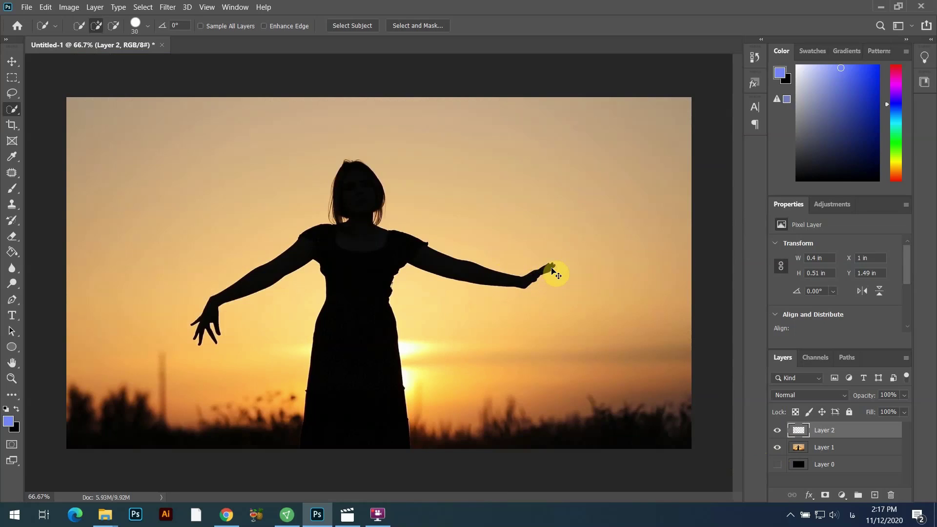
- Select the woman's other hand from wrist to fingertips on Layer 1 and trim the stray sky below the wrist
{"action": "left_click", "coordinate": [840, 447]}
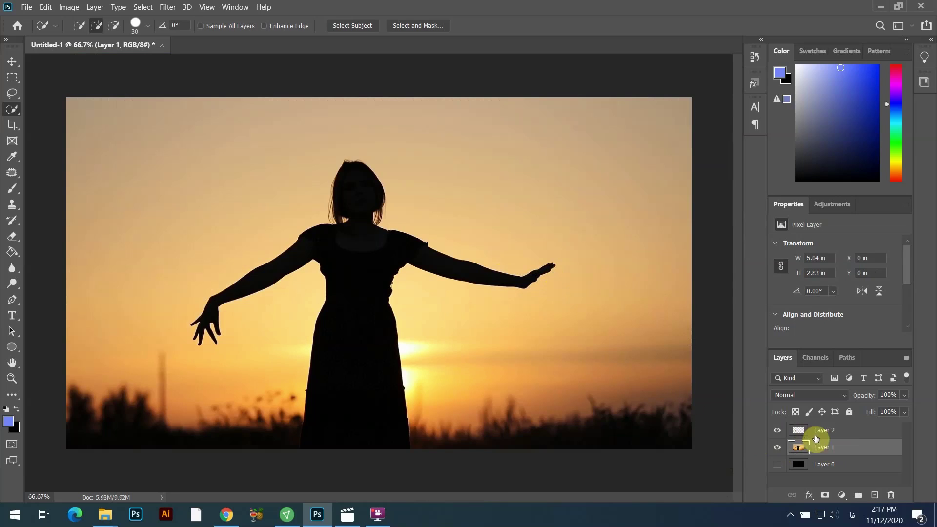
{"action": "left_click", "coordinate": [491, 275]}
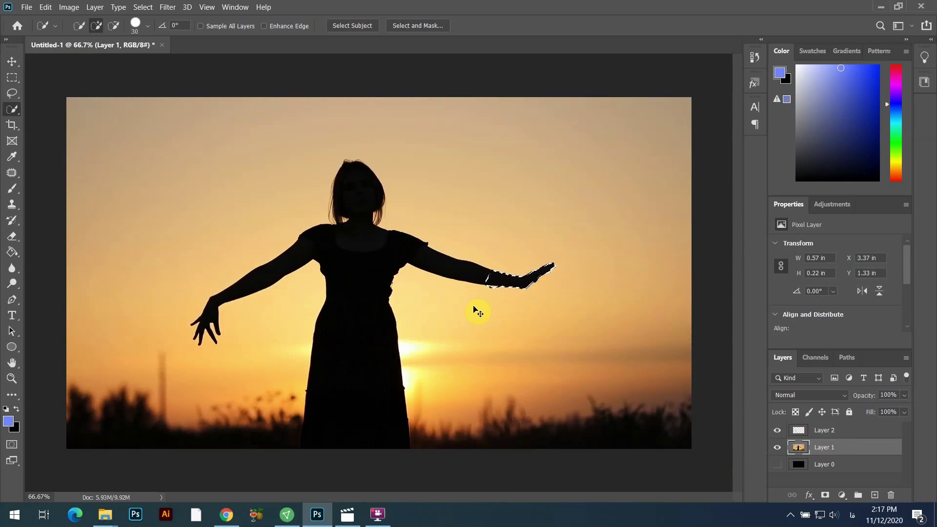
{"action": "key", "text": "ctrl+plus"}
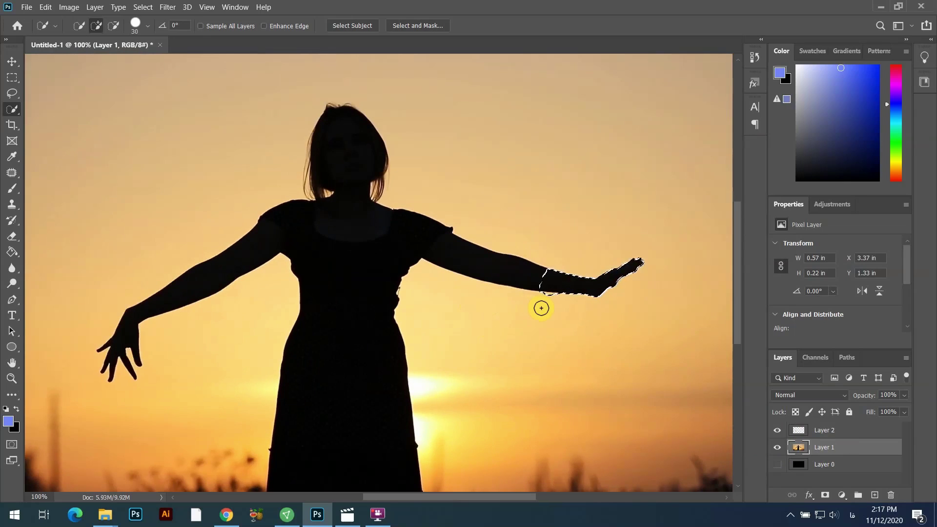
{"action": "key", "text": "alt"}
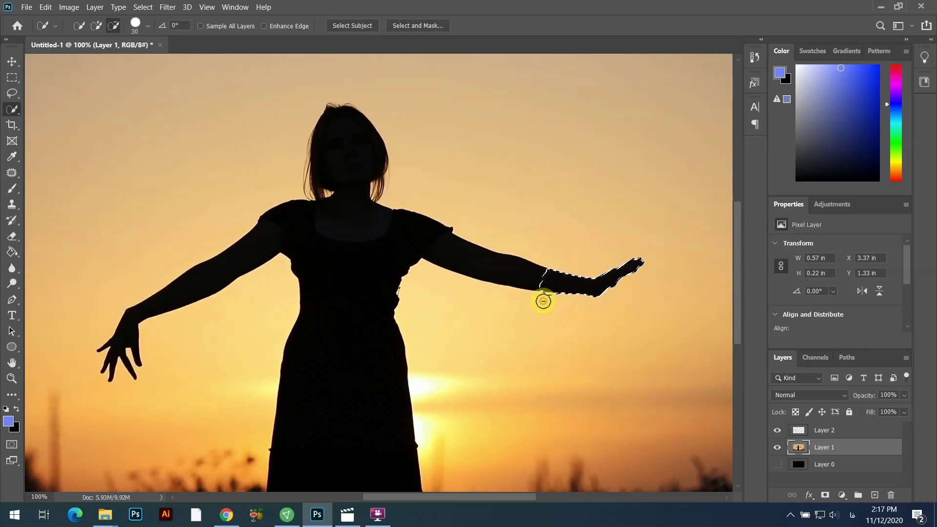
- Copy the second selected hand from Layer 1 onto its own new layer
{"action": "key", "text": "ctrl+c"}
{"action": "scroll", "coordinate": [525, 340], "scroll_direction": "down", "scroll_amount": 1}
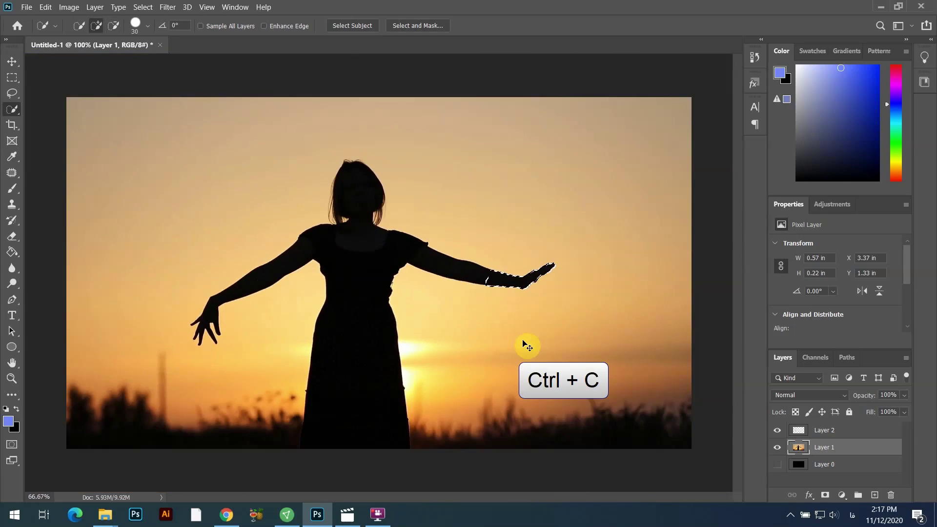
{"action": "key", "text": "ctrl+v"}
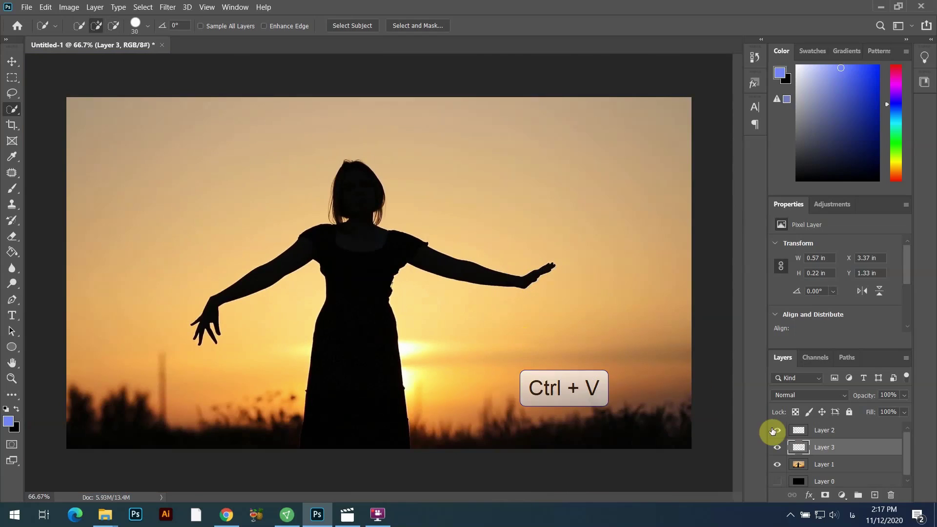
- Hide Layer 1 and save the two isolated hands as the PNG file hand1.png
{"action": "left_click", "coordinate": [778, 467]}
{"action": "left_click", "coordinate": [778, 467]}
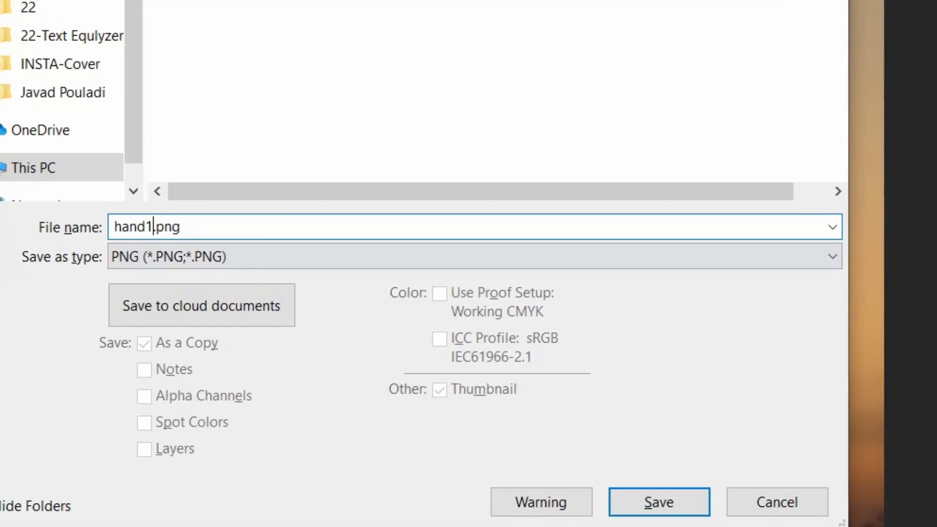
{"action": "left_click", "coordinate": [616, 483]}
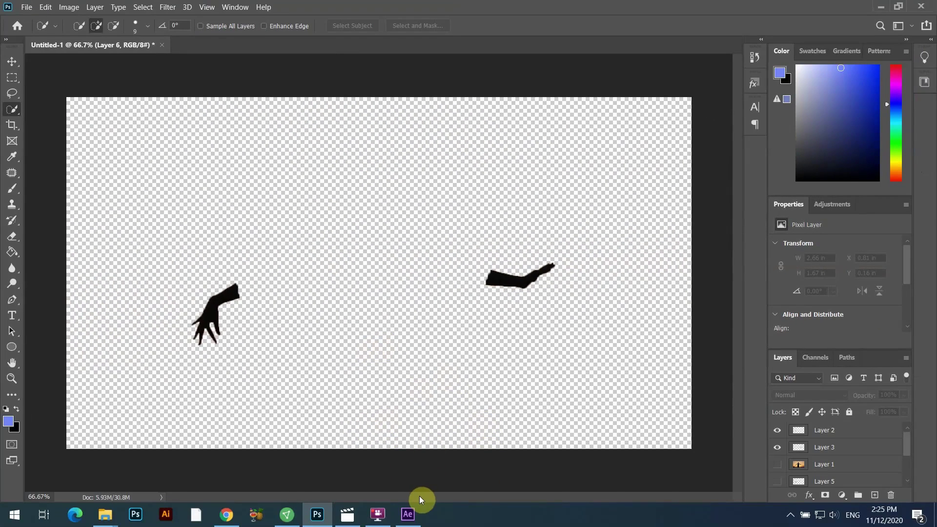
- Switch to After Effects and create a new composition from the Silhouette - 12333.mp4 footage
{"action": "left_click", "coordinate": [411, 515]}
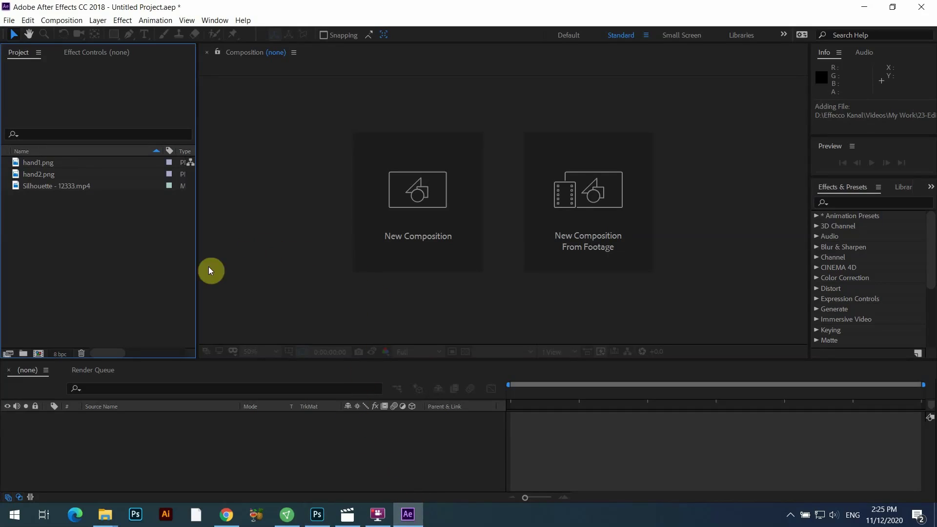
{"action": "left_click", "coordinate": [46, 185]}
{"action": "left_click_drag", "start_coordinate": [46, 185], "coordinate": [59, 242]}
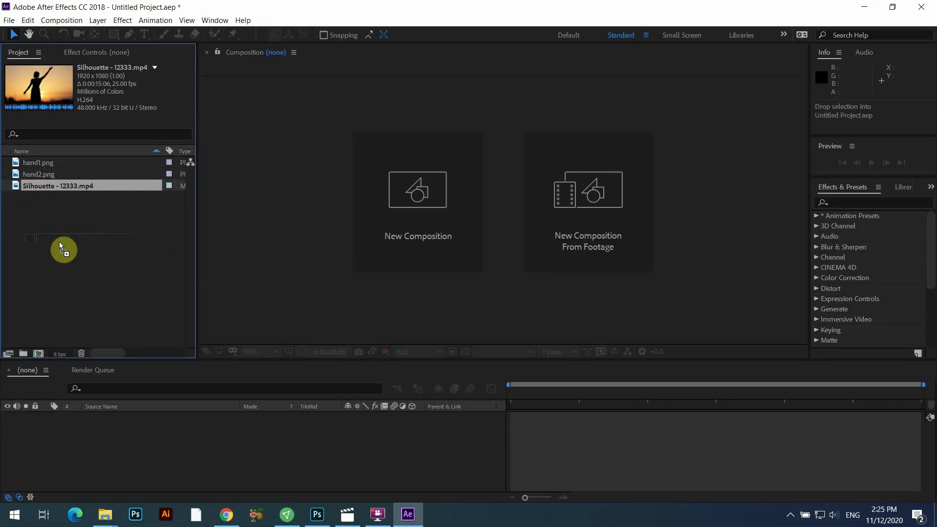
{"action": "left_click_drag", "start_coordinate": [40, 348], "coordinate": [39, 355]}
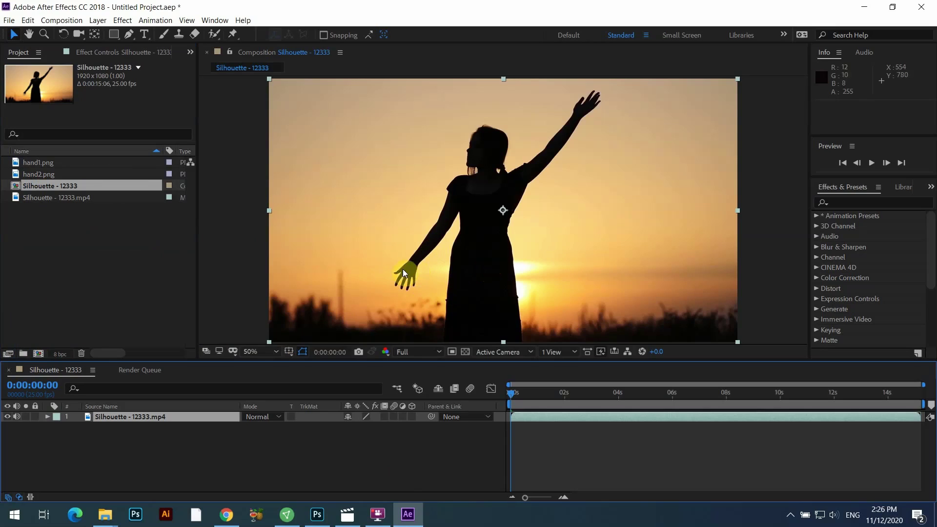
- Place hand1.png above the silhouette video in the timeline and trim the layer's end at the matching pose at 0:00:04:03
{"action": "left_click", "coordinate": [62, 163]}
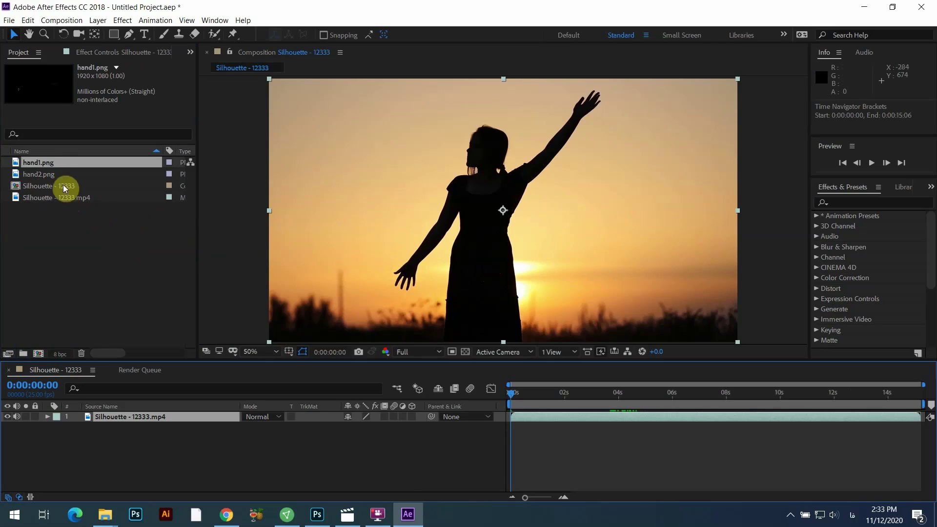
{"action": "left_click_drag", "start_coordinate": [60, 165], "coordinate": [126, 413]}
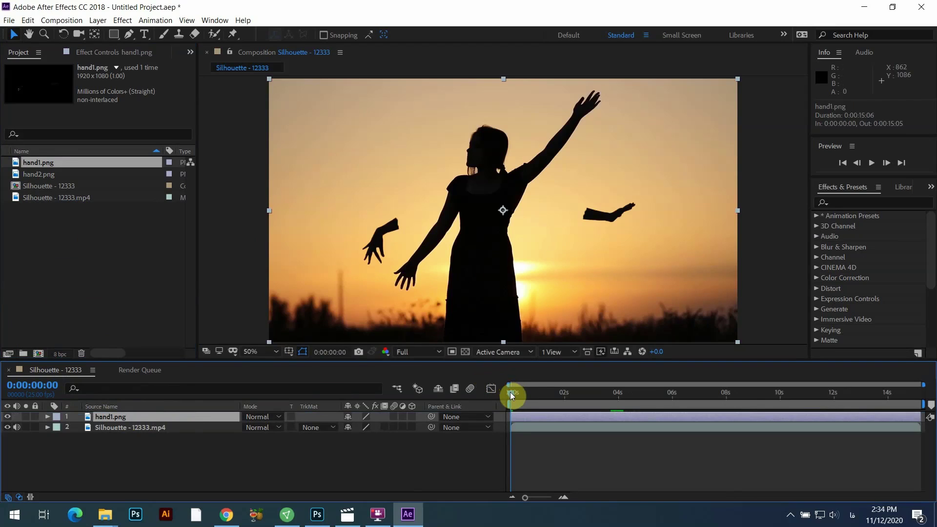
{"action": "left_click_drag", "start_coordinate": [514, 393], "coordinate": [621, 393]}
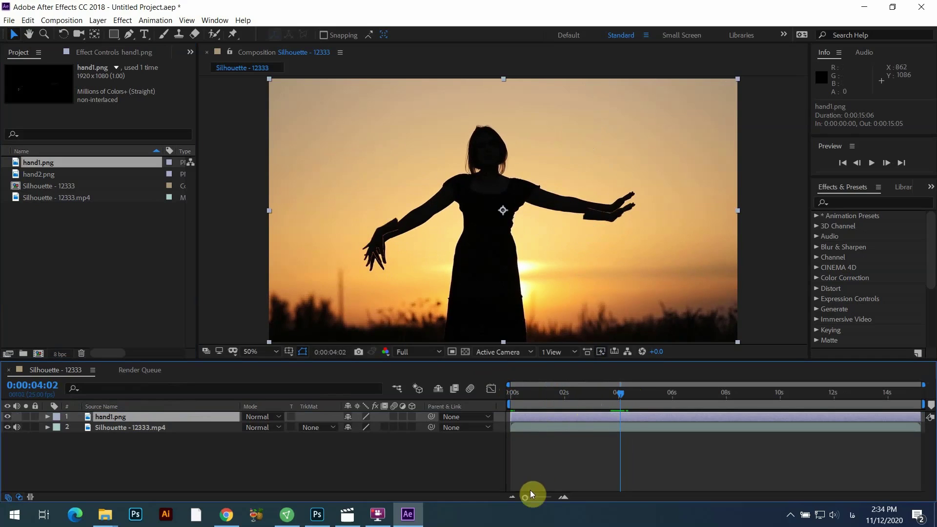
{"action": "left_click_drag", "start_coordinate": [526, 496], "coordinate": [554, 493]}
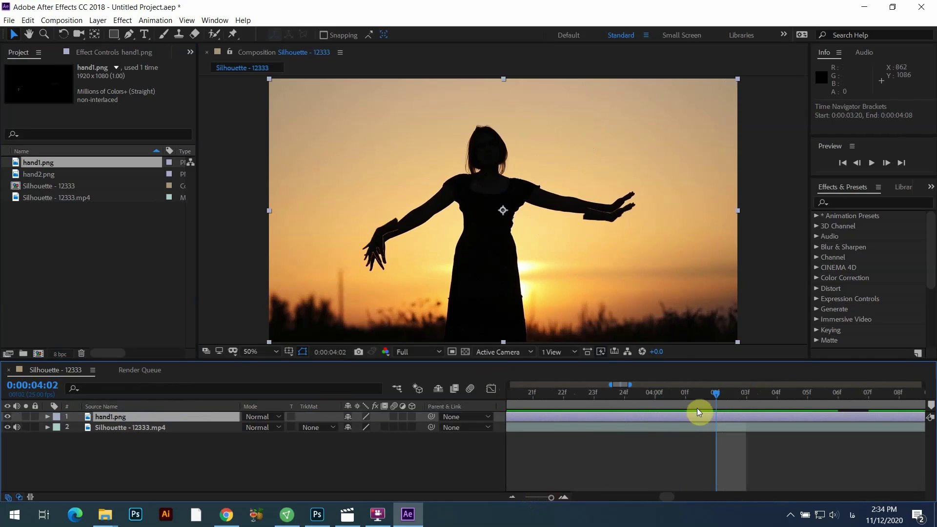
{"action": "left_click_drag", "start_coordinate": [725, 395], "coordinate": [738, 395]}
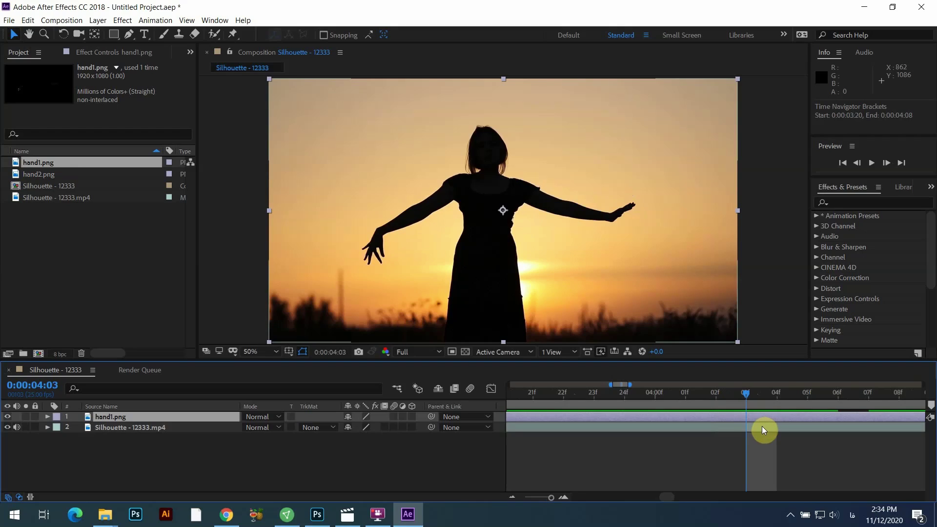
{"action": "key", "text": "alt+bracketright"}
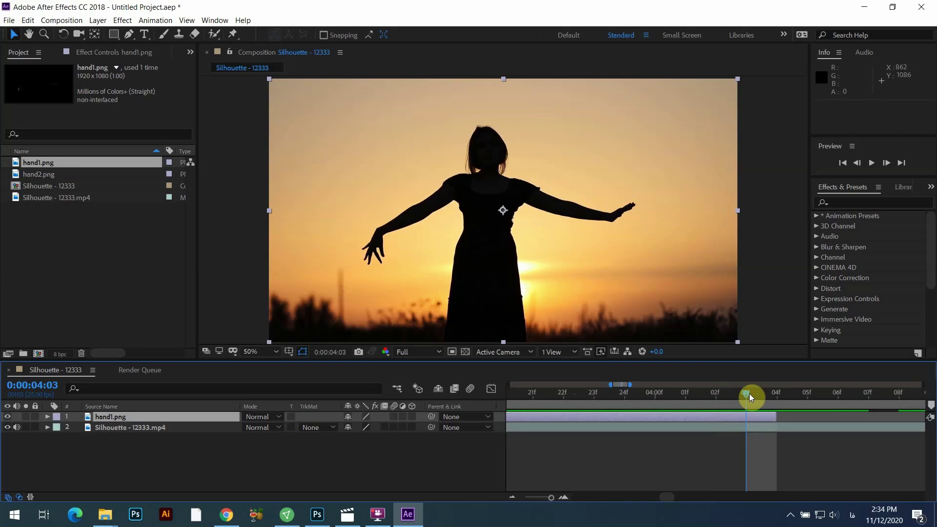
- Trim the start of the hand1.png layer to 0:00:03:09
{"action": "mouse_move", "coordinate": [750, 395]}
{"action": "left_mouse_down"}
{"action": "mouse_move", "coordinate": [771, 398]}
{"action": "mouse_move", "coordinate": [749, 399]}
{"action": "left_mouse_up"}
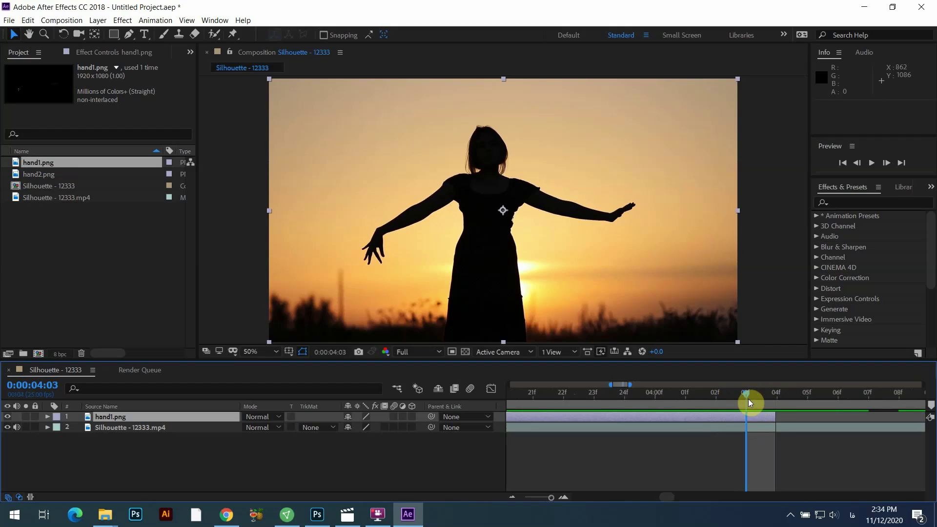
{"action": "left_click_drag", "start_coordinate": [748, 398], "coordinate": [503, 401]}
{"action": "left_click_drag", "start_coordinate": [567, 405], "coordinate": [539, 403]}
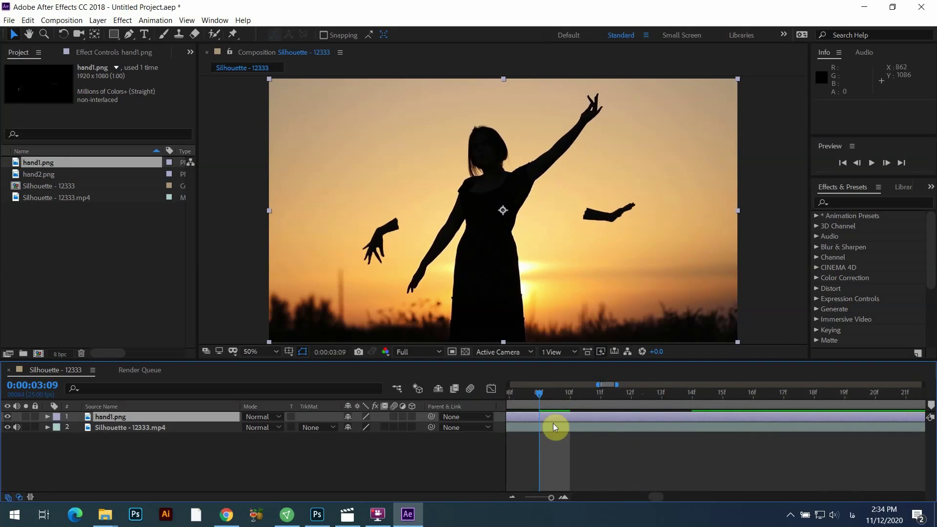
{"action": "key", "text": "alt+bracketleft"}
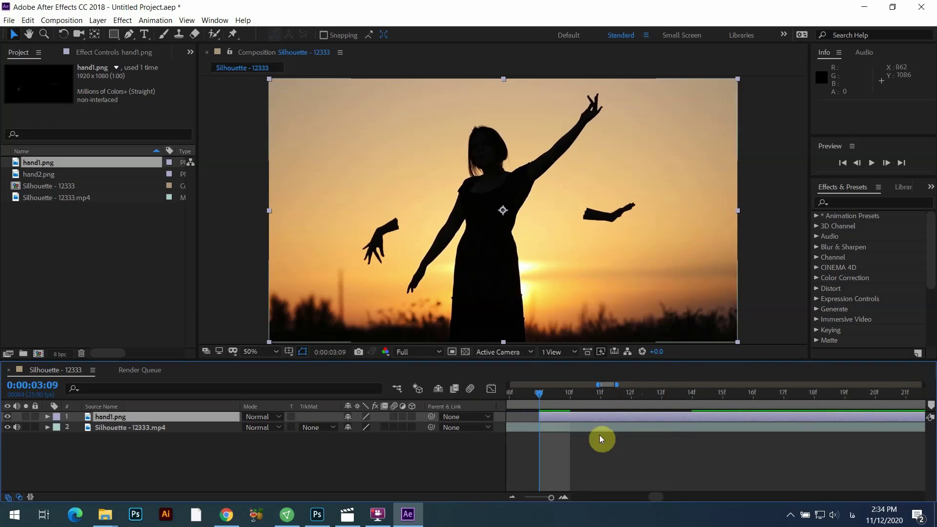
{"action": "left_click_drag", "start_coordinate": [551, 497], "coordinate": [511, 500]}
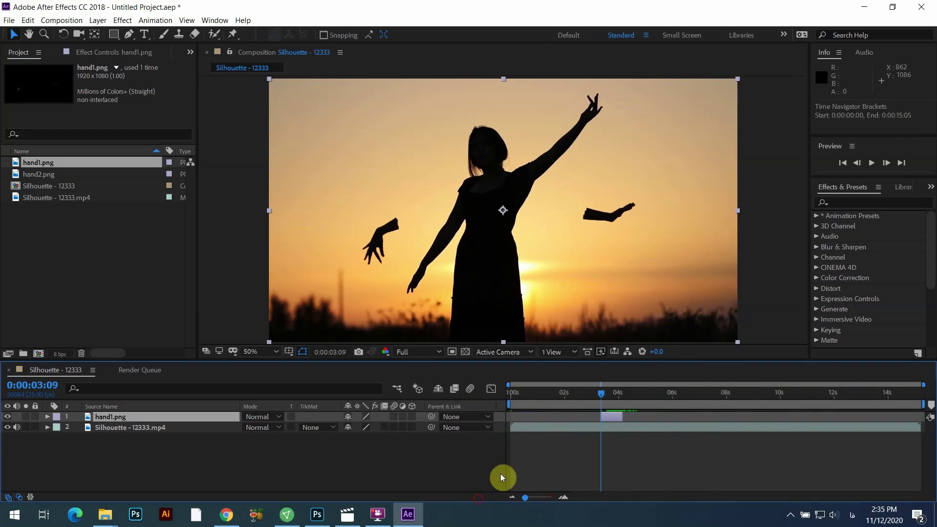
- Place hand2.png above hand1.png in the timeline and trim the new layer's end at the matching pose at 0:00:13:11
{"action": "left_click_drag", "start_coordinate": [600, 393], "coordinate": [650, 375]}
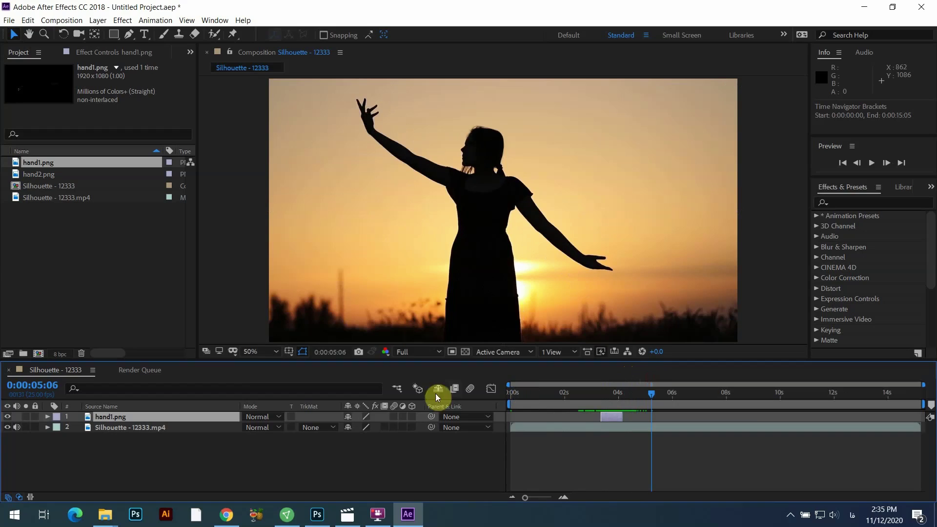
{"action": "left_click_drag", "start_coordinate": [60, 177], "coordinate": [119, 416]}
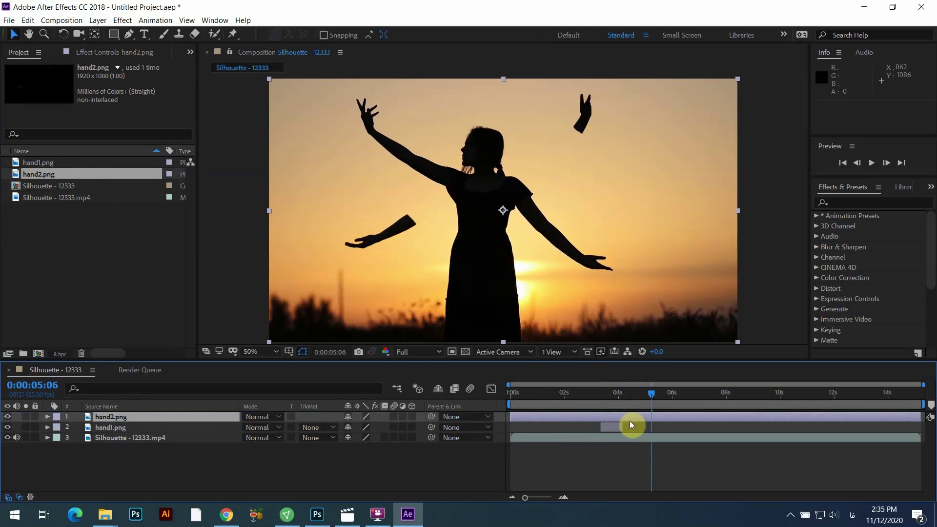
{"action": "left_click_drag", "start_coordinate": [650, 393], "coordinate": [865, 405]}
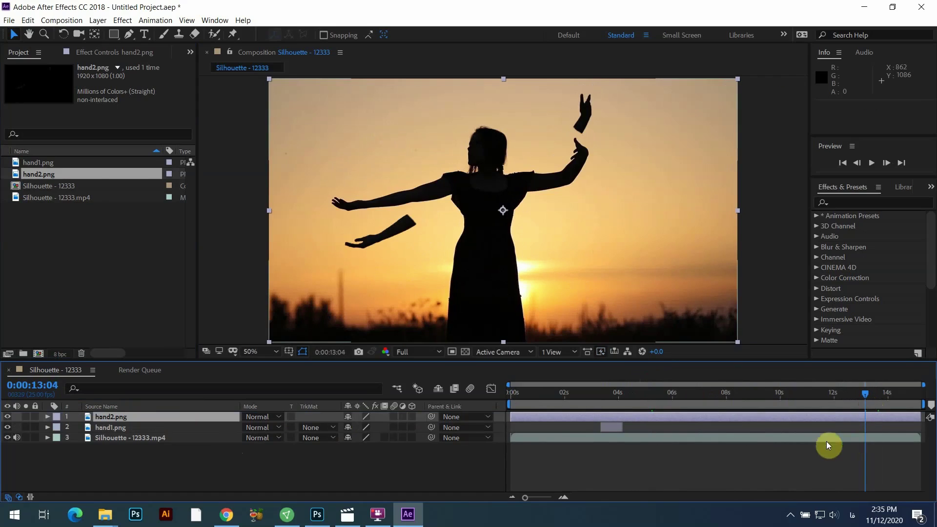
{"action": "left_click_drag", "start_coordinate": [525, 498], "coordinate": [559, 493]}
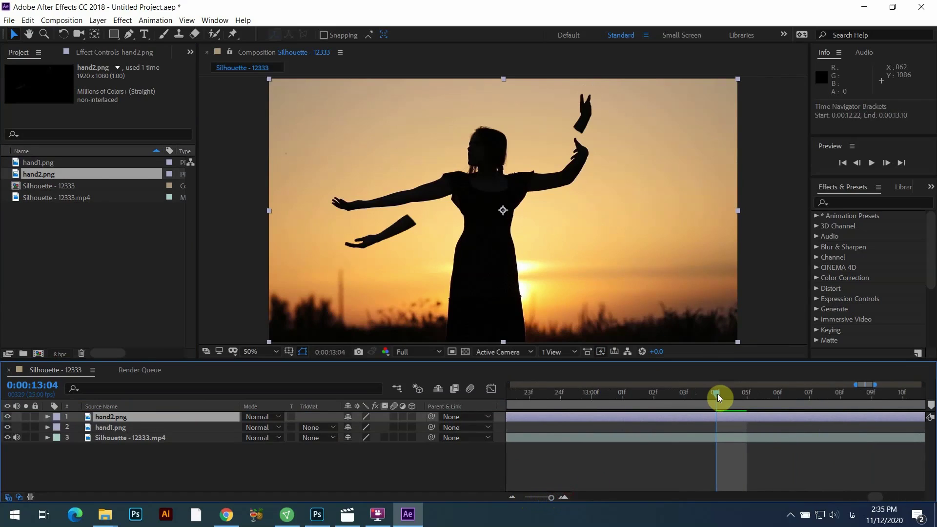
{"action": "mouse_move", "coordinate": [702, 395]}
{"action": "left_mouse_down"}
{"action": "mouse_move", "coordinate": [689, 395]}
{"action": "mouse_move", "coordinate": [894, 391]}
{"action": "left_mouse_up"}
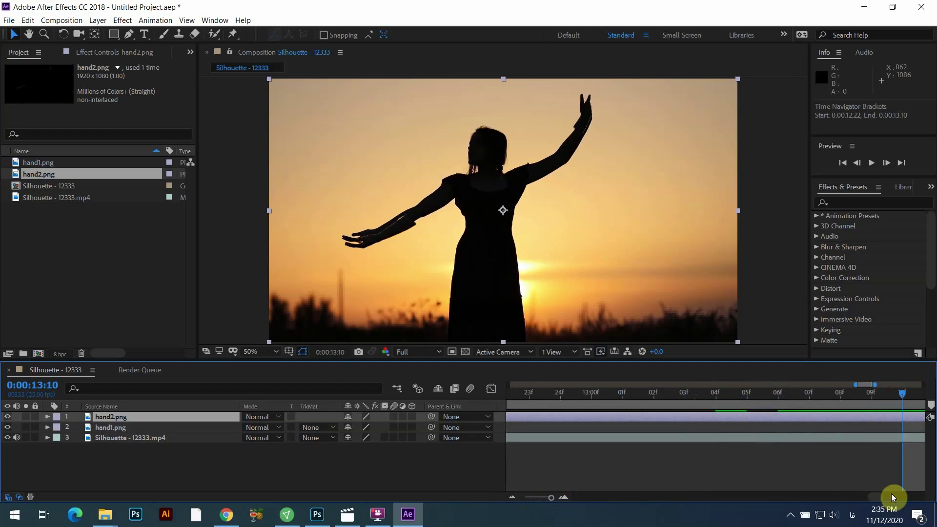
{"action": "left_click_drag", "start_coordinate": [879, 498], "coordinate": [882, 497]}
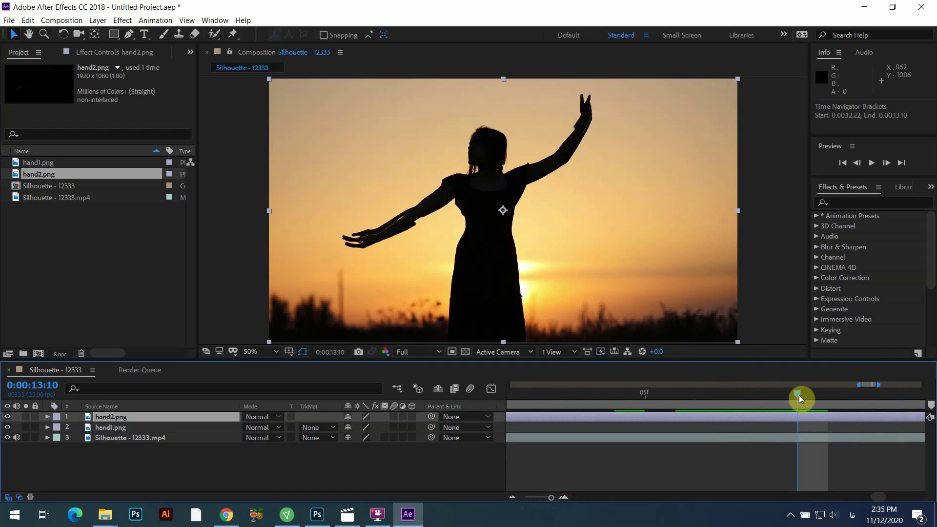
{"action": "left_click_drag", "start_coordinate": [798, 392], "coordinate": [821, 394]}
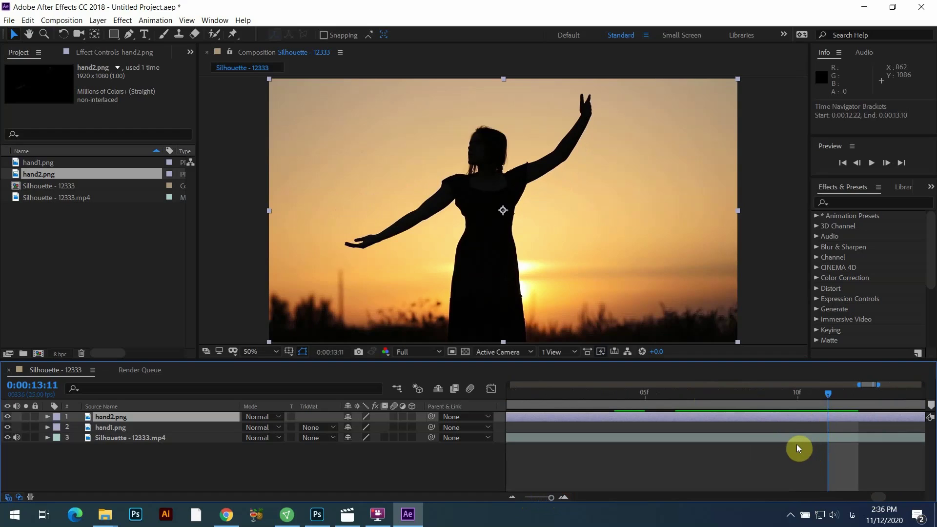
{"action": "key", "text": "alt+bracketright"}
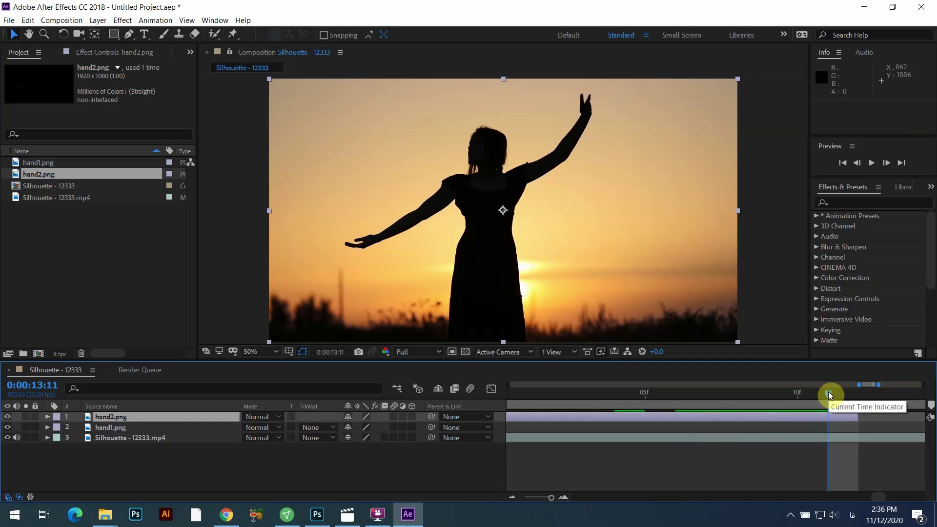
- Trim the start of the hand2.png layer to 0:00:13:02 and return the current time to 0:00:00:00
{"action": "left_click_drag", "start_coordinate": [828, 392], "coordinate": [727, 399]}
{"action": "key", "text": "alt+bracketleft"}
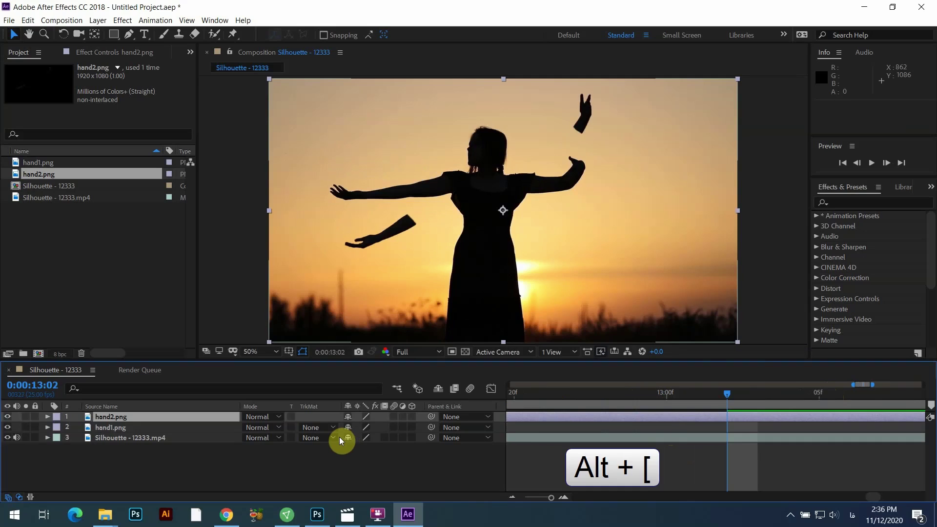
{"action": "key", "text": "alt+bracketleft"}
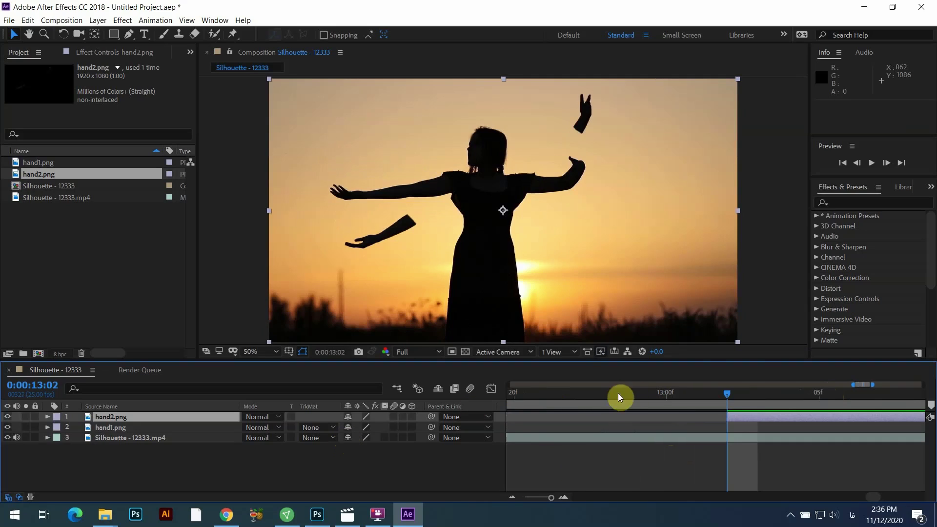
{"action": "left_click_drag", "start_coordinate": [551, 498], "coordinate": [524, 498]}
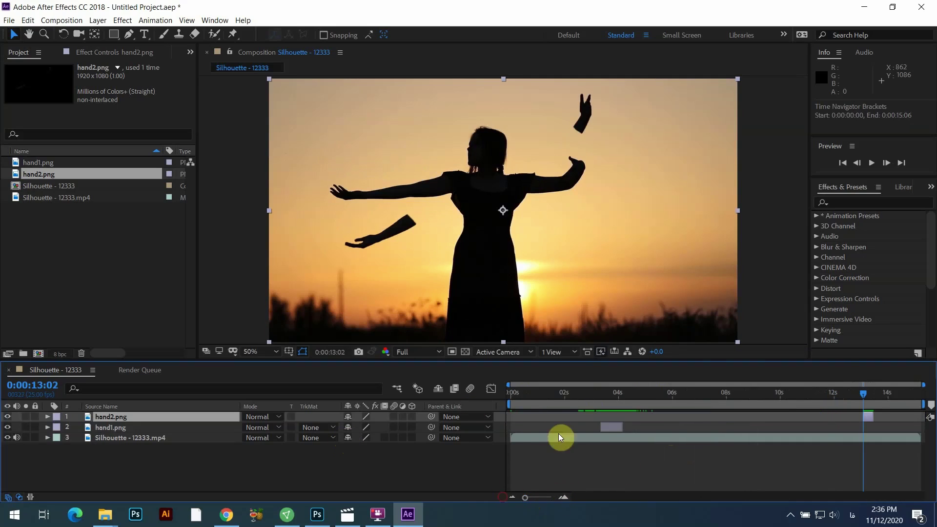
{"action": "left_click", "coordinate": [515, 392]}
{"action": "left_click_drag", "start_coordinate": [511, 393], "coordinate": [475, 414]}
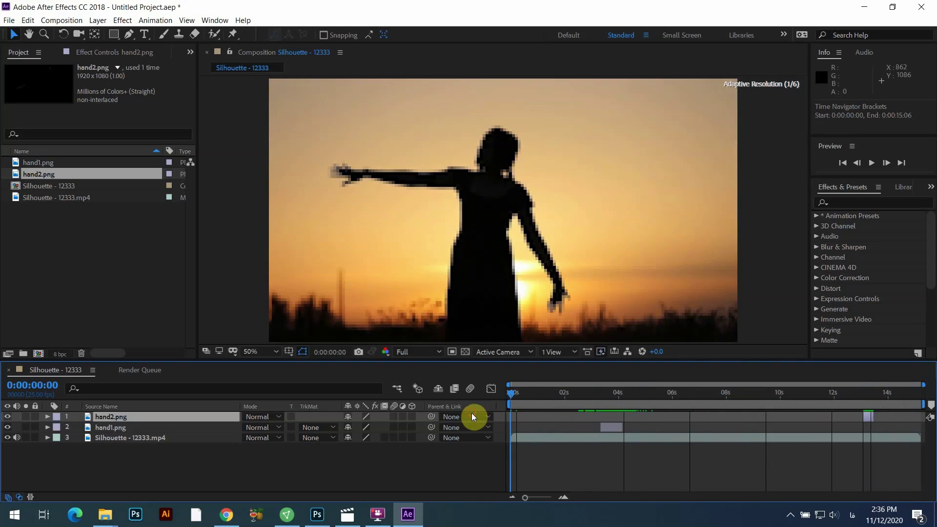